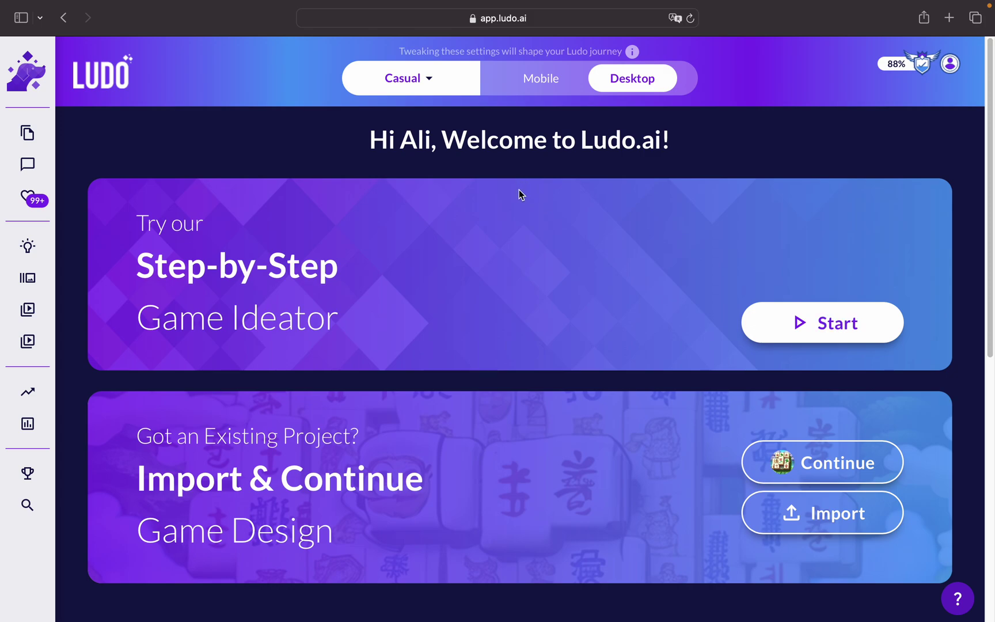
# - Scroll through the welcome page to look over the Step-by-Step Game Ideator and Import options
pyautogui.moveTo(43, 81)
pyautogui.scroll(-1, 270, 248)
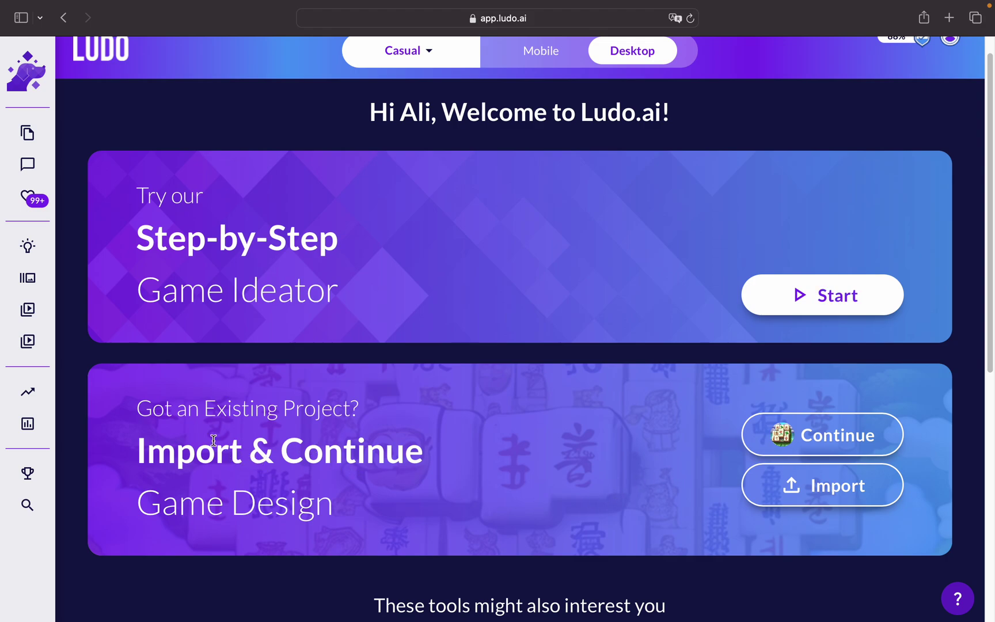
pyautogui.scroll(1, 218, 245)
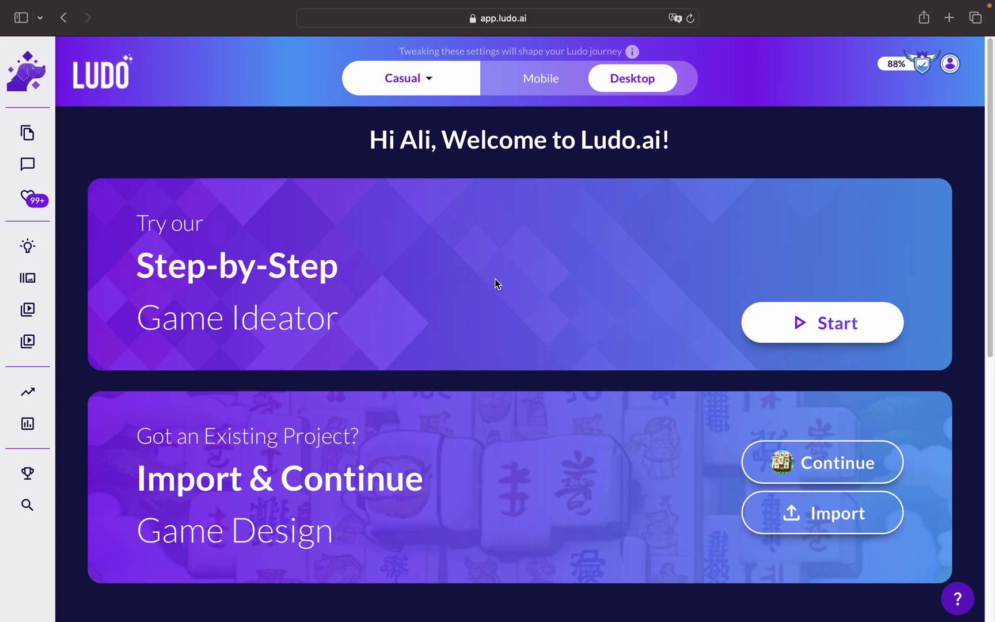
# - Start the step-by-step ideator and choose Desktop as the platform and Shooter as the genre
pyautogui.click(856, 330)
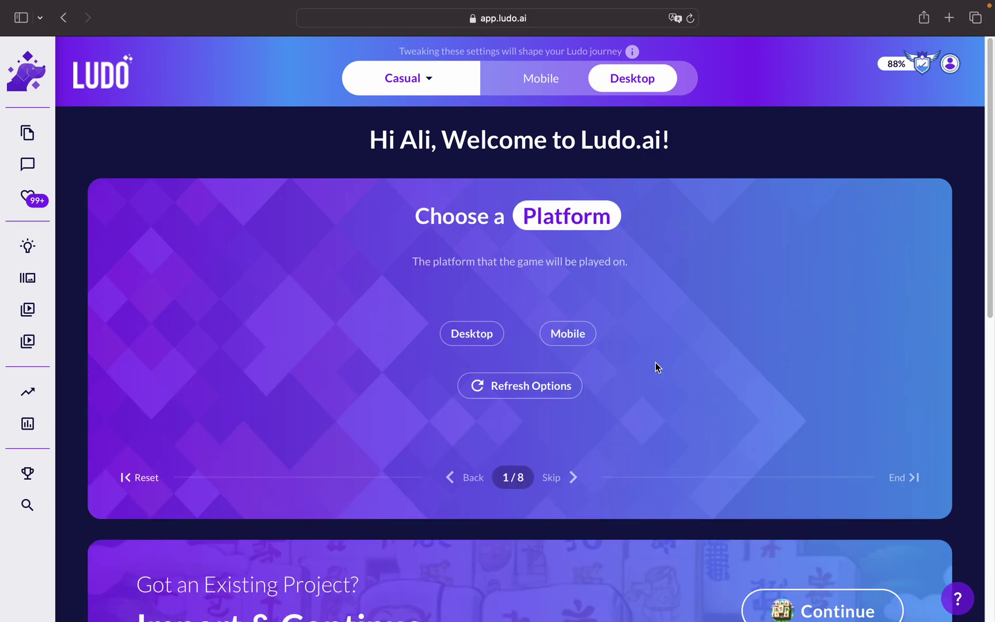
pyautogui.click(475, 343)
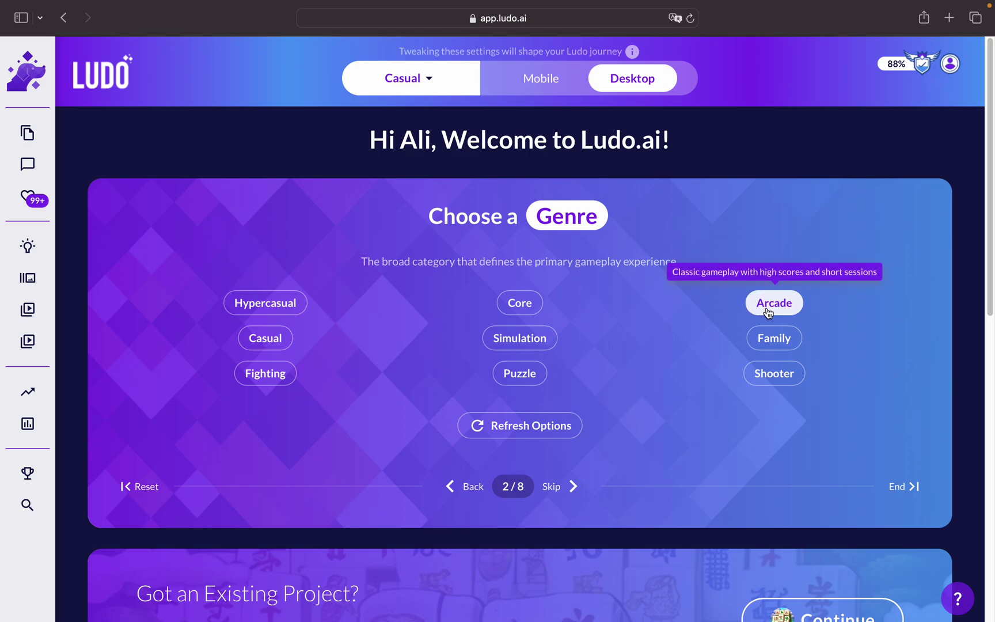
pyautogui.click(769, 373)
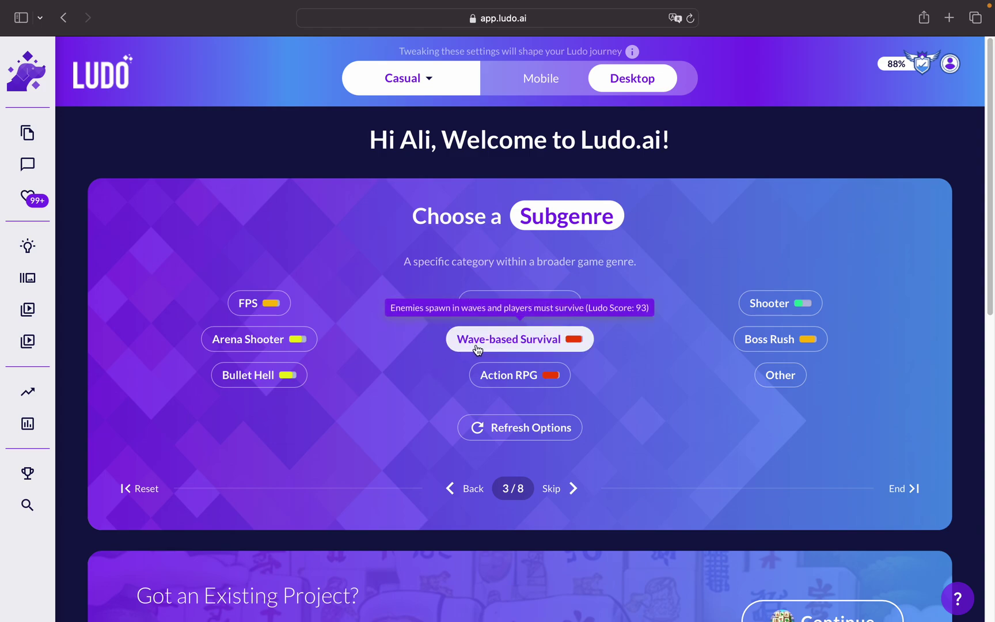
# - Choose Action RPG as the subgenre and Crafting as the core mechanic
pyautogui.click(510, 377)
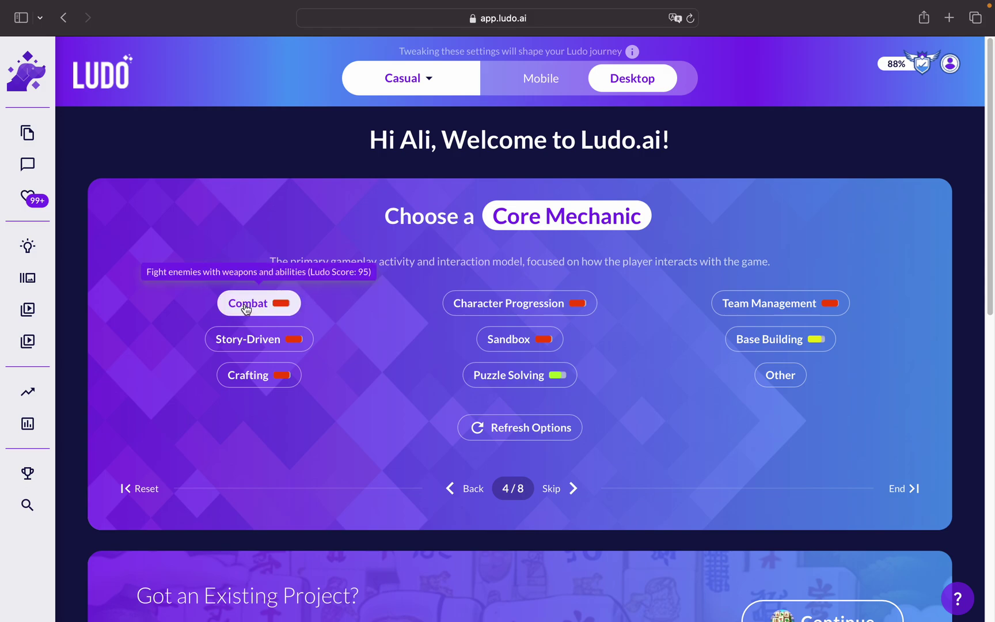
pyautogui.click(253, 375)
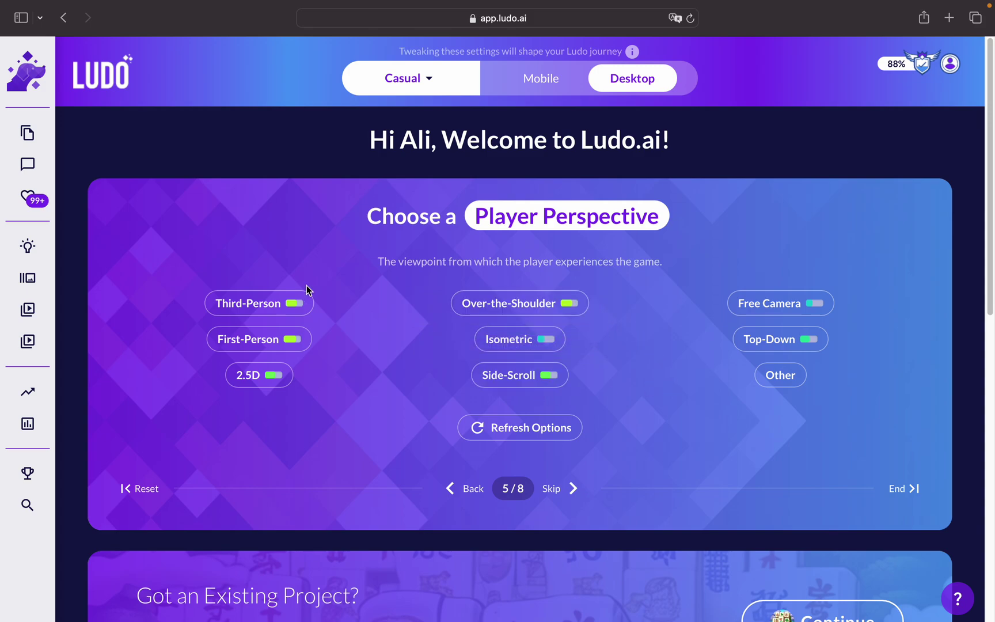
# - Choose Third-Person perspective, try a custom setting, then refresh the Setting/World suggestions twice
pyautogui.click(250, 310)
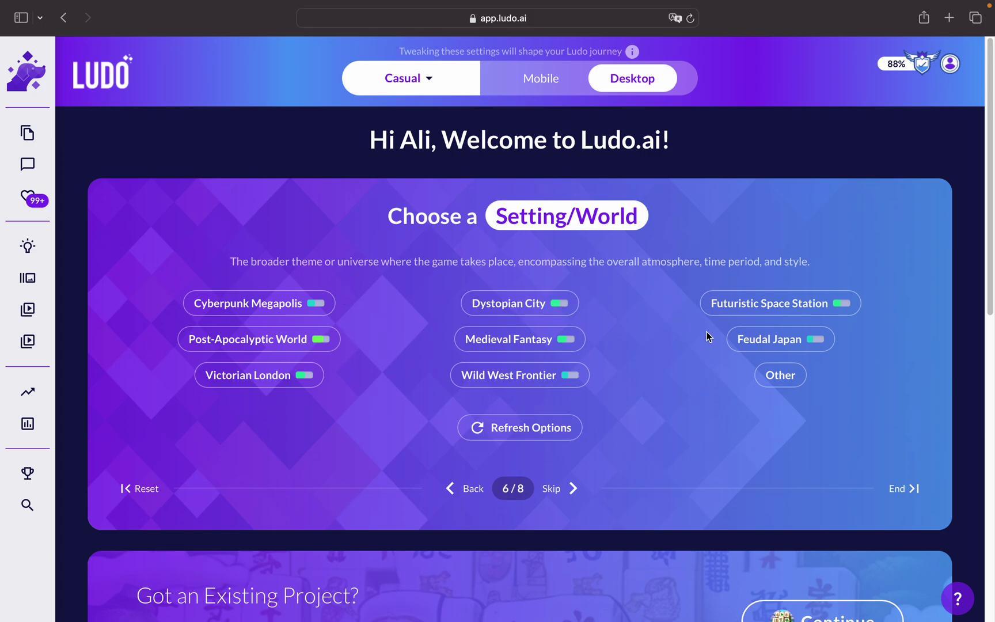
pyautogui.click(781, 376)
pyautogui.write('sad')
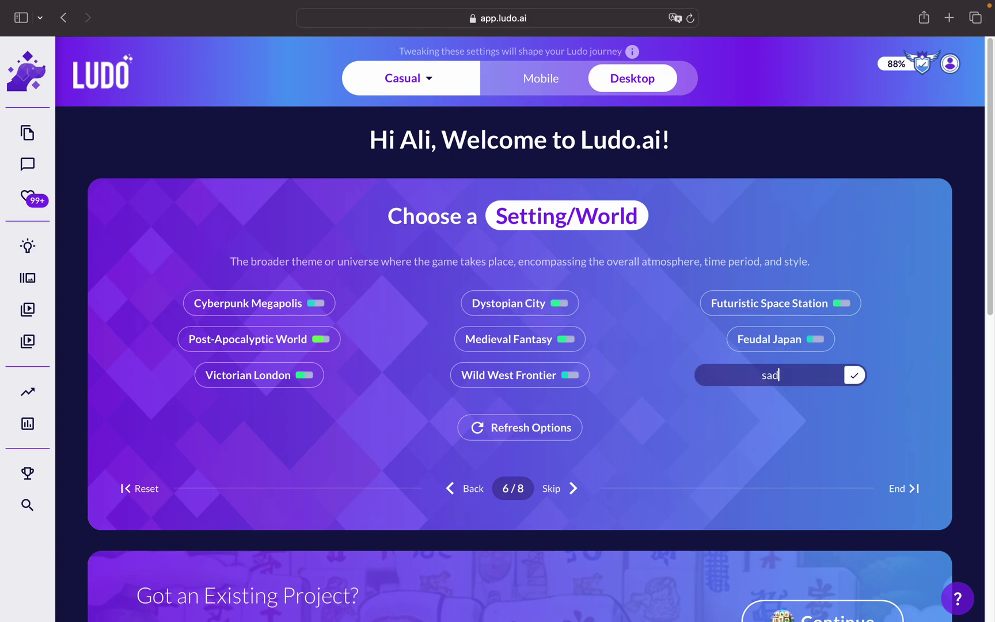
pyautogui.write('ad')
pyautogui.press('BackSpace')
pyautogui.press('BackSpace')
pyautogui.press('BackSpace')
pyautogui.press('BackSpace')
pyautogui.click(555, 432)
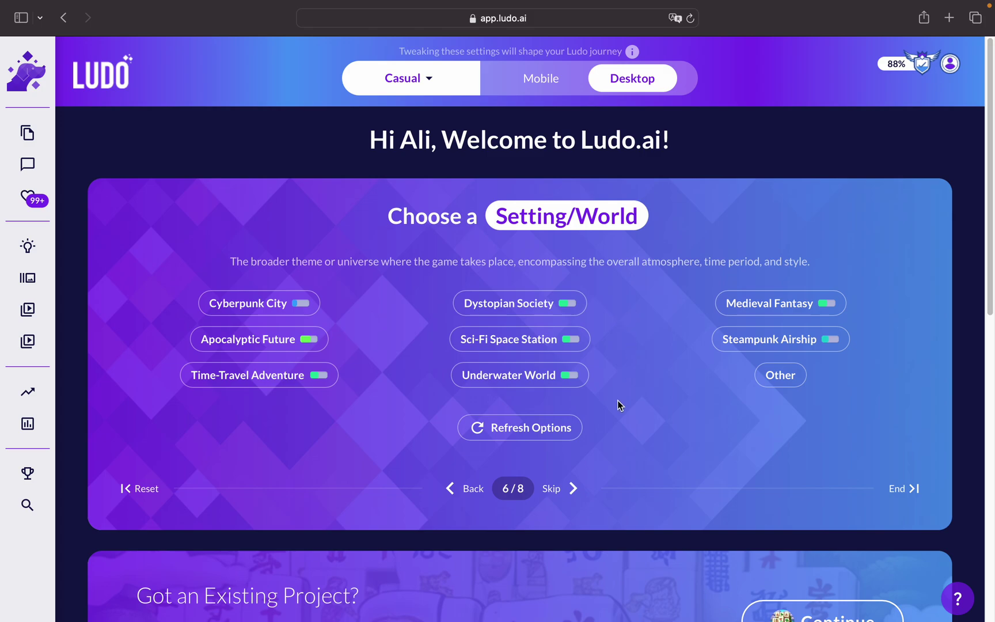
pyautogui.click(567, 437)
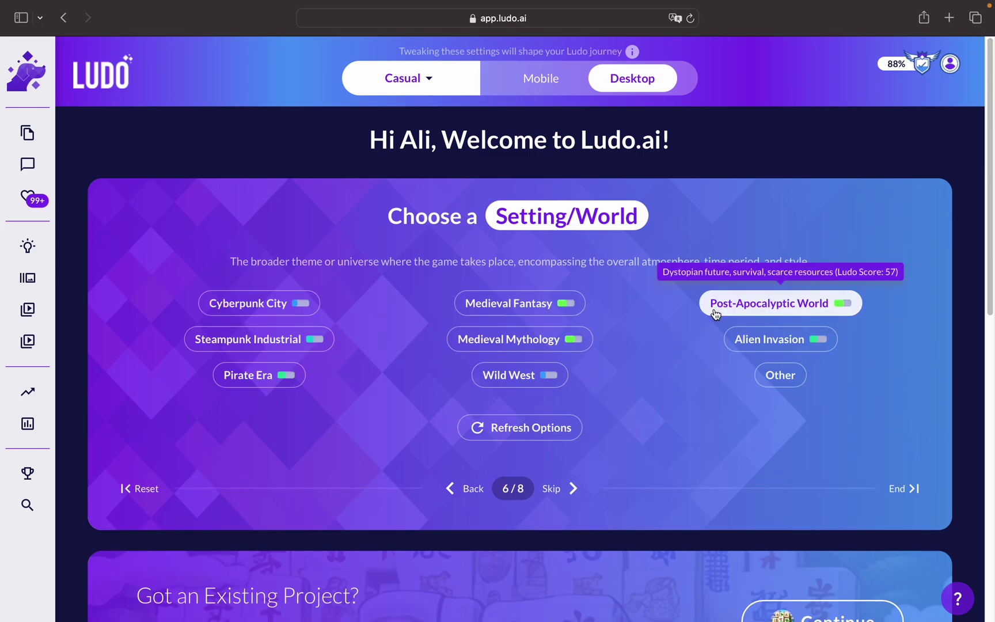
# - Choose Post-Apocalyptic World as the setting and, after refreshing art styles twice, Hand-Painted
pyautogui.click(752, 307)
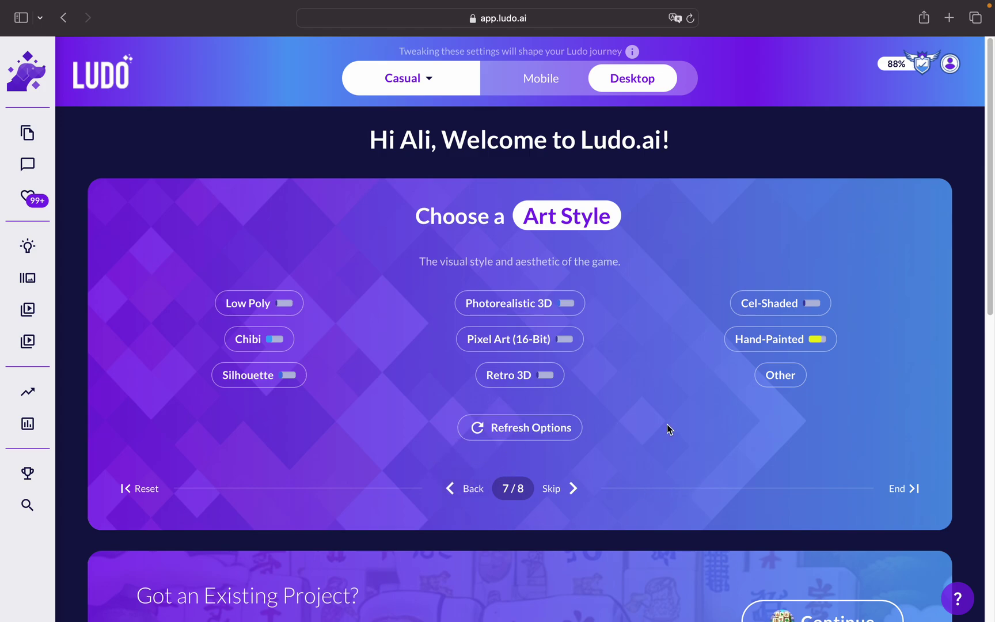
pyautogui.click(541, 436)
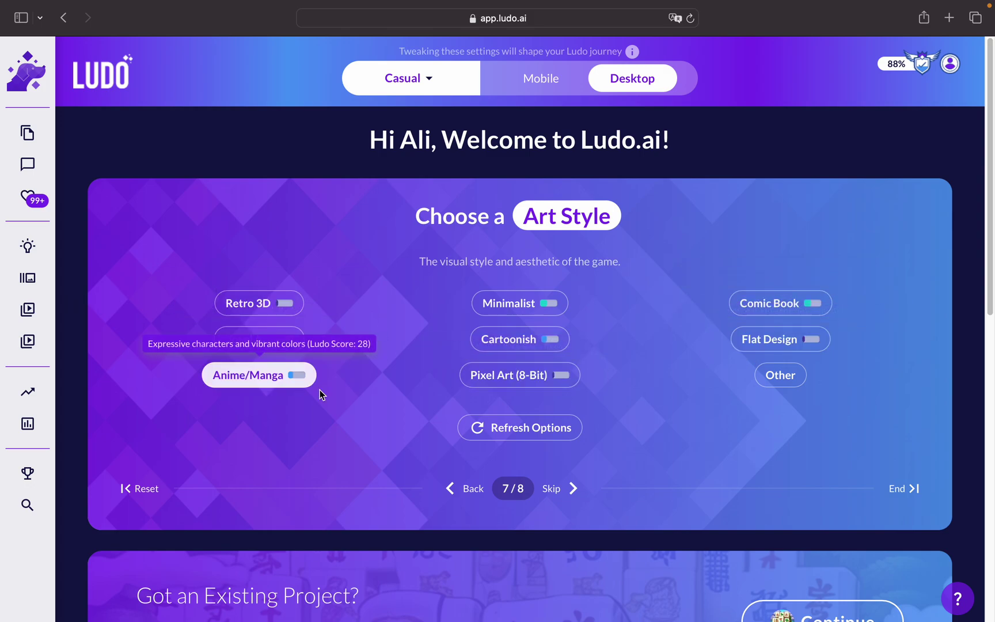
pyautogui.click(527, 441)
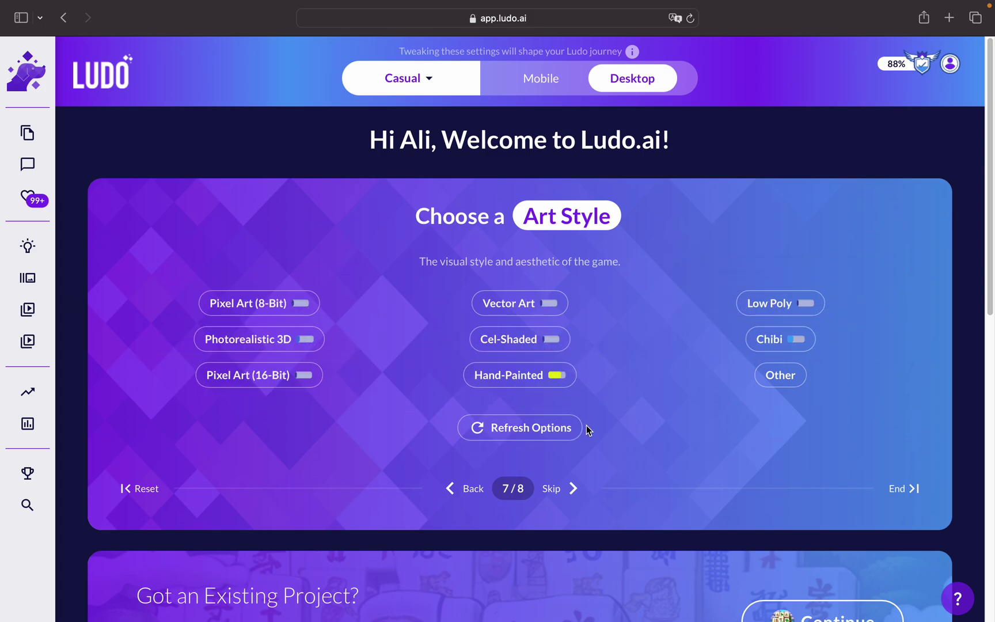
pyautogui.click(521, 384)
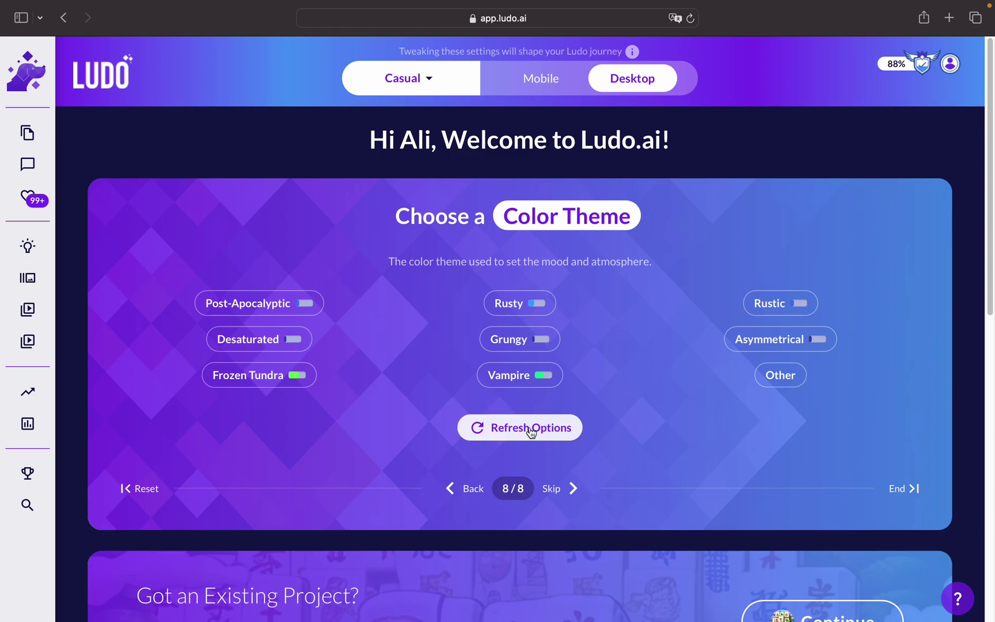
# - Enter 'colourful funky' as a custom colour theme and confirm it
pyautogui.click(780, 389)
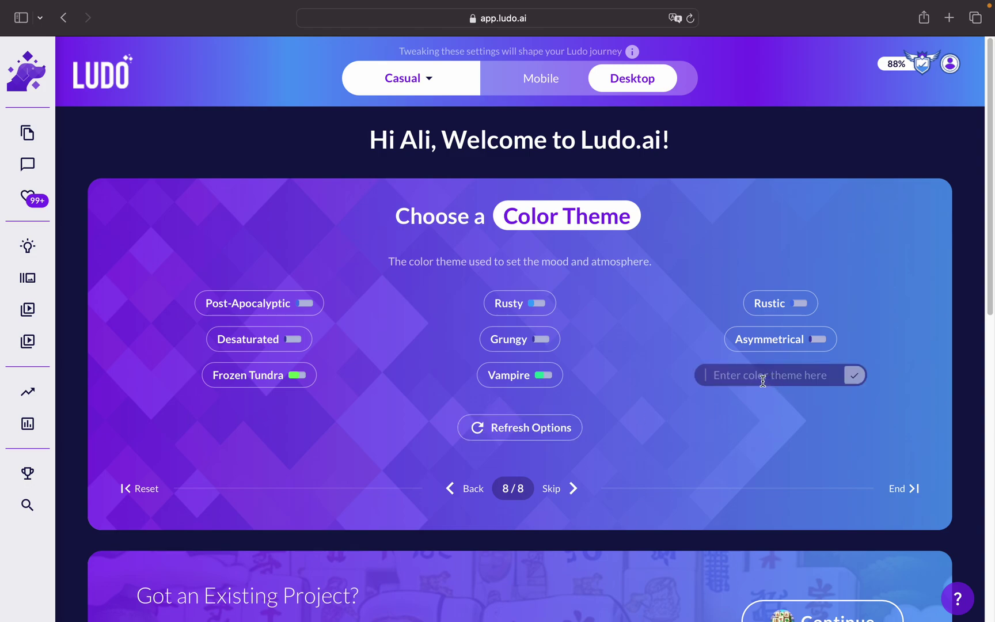
pyautogui.write('colourfu')
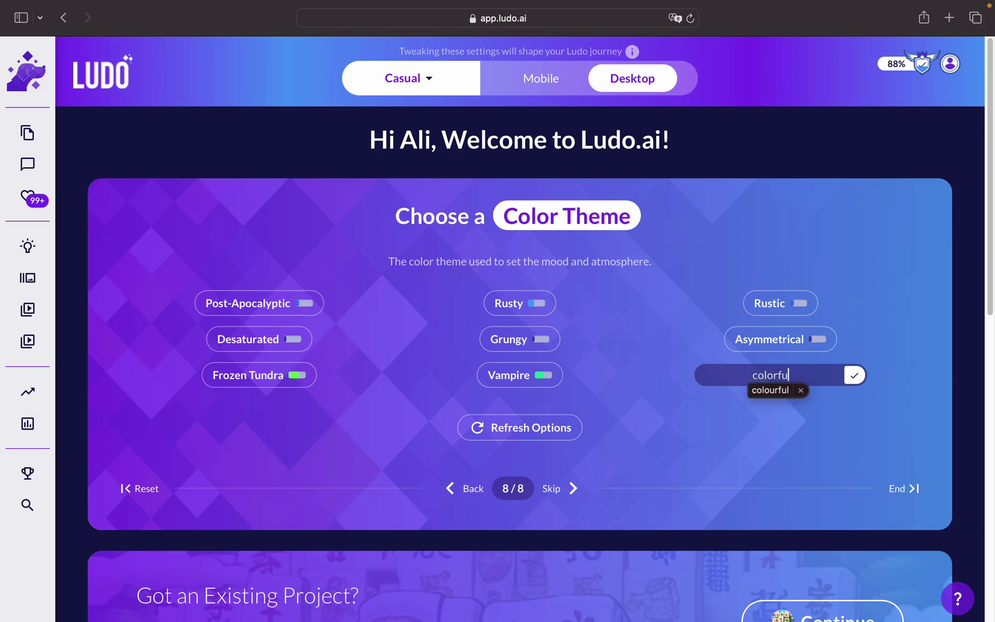
pyautogui.write('l funky')
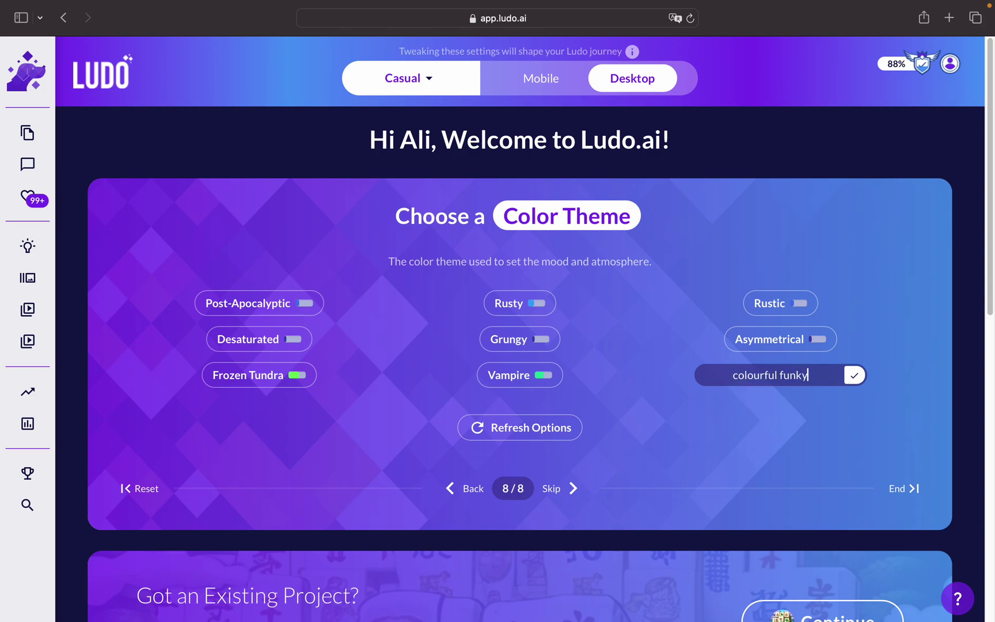
pyautogui.click(853, 375)
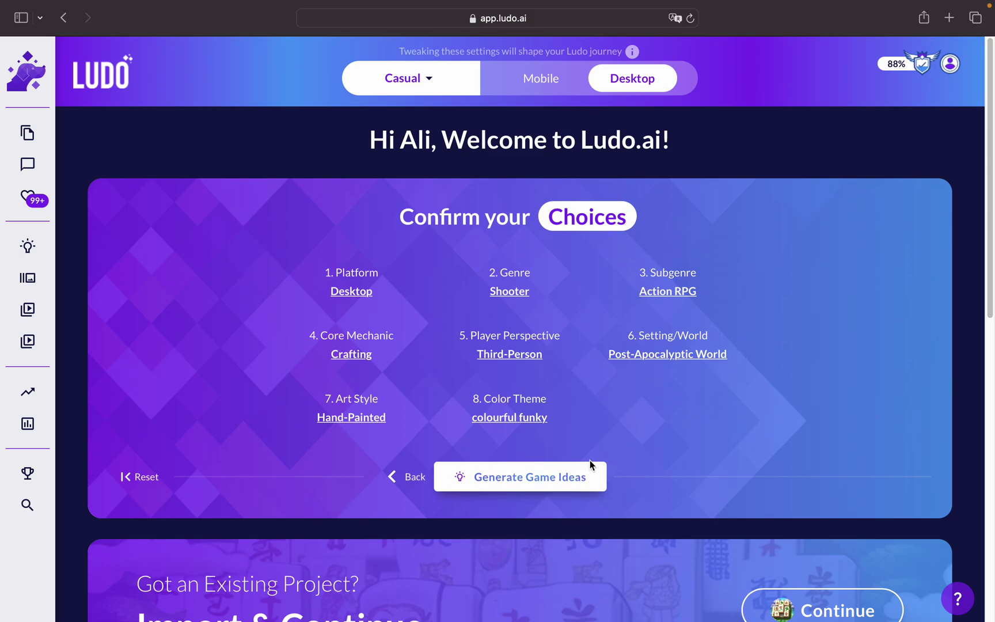
# - Generate three game ideas from the choices, led by The Last Craft scored 81
pyautogui.click(522, 487)
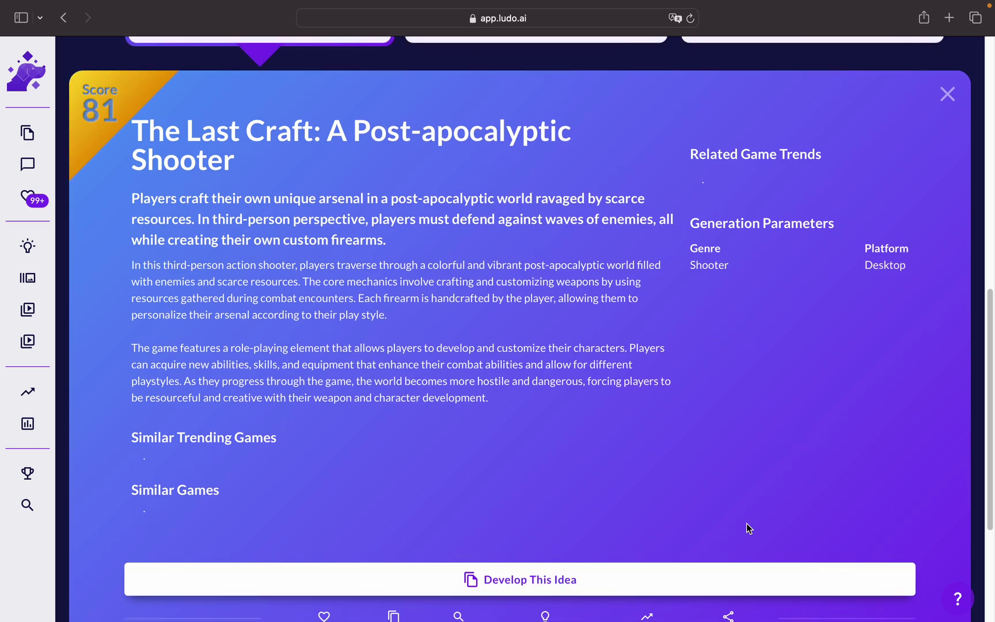
pyautogui.scroll(7, 747, 524)
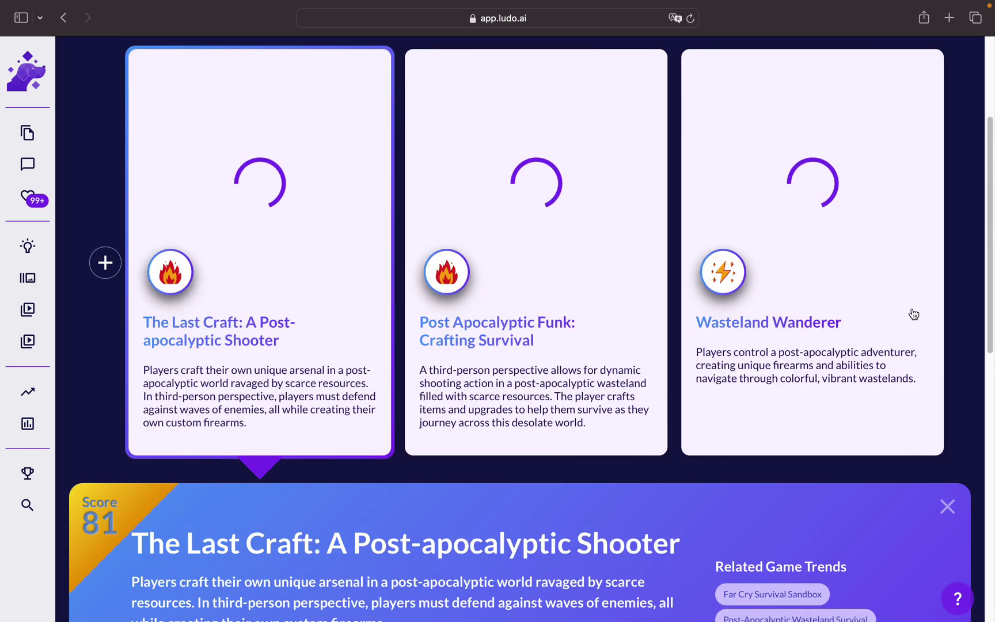
pyautogui.moveTo(447, 271)
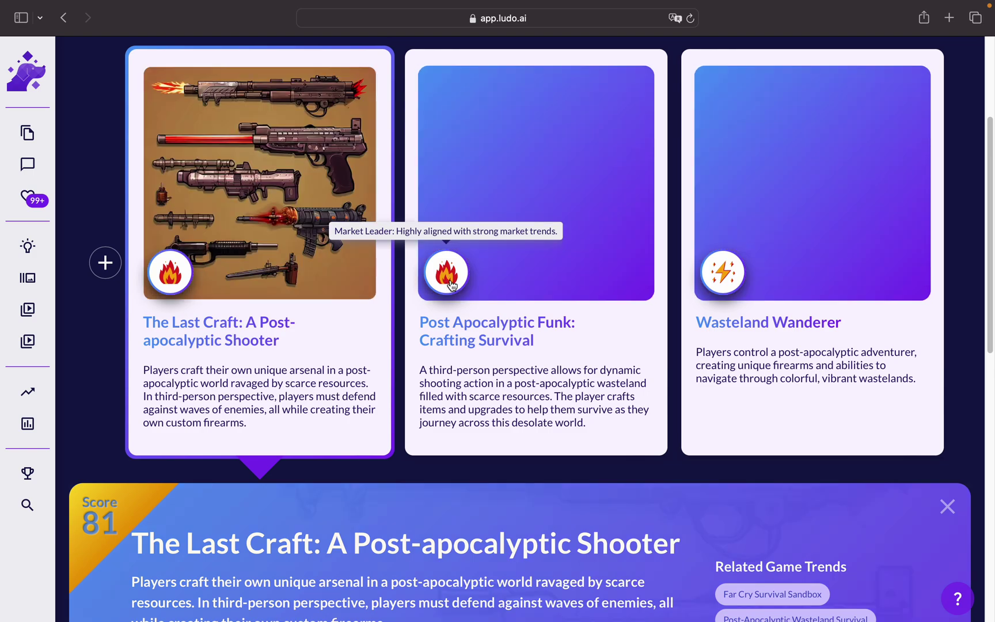
pyautogui.moveTo(729, 285)
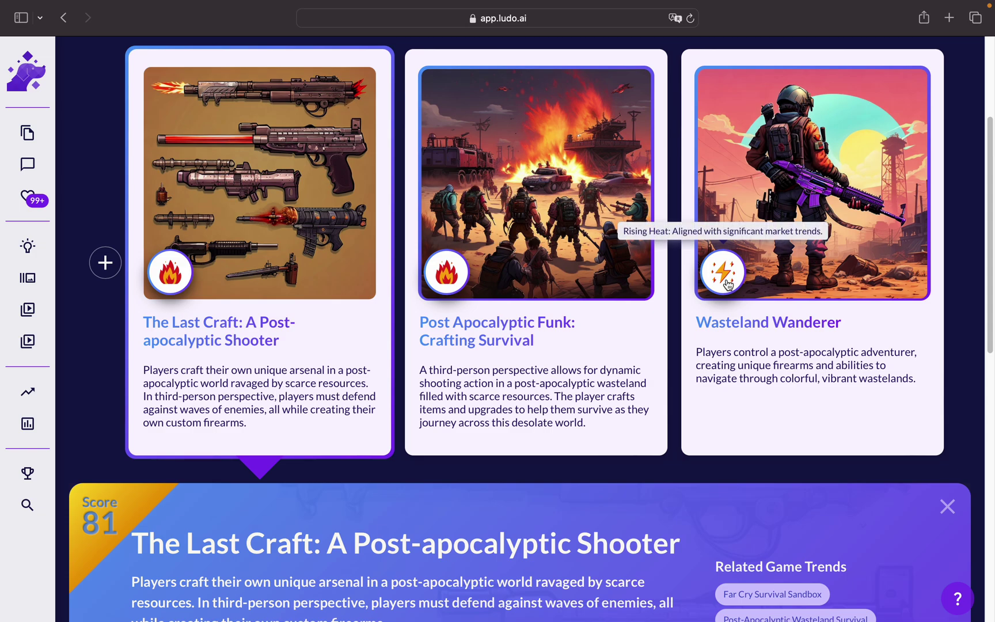
pyautogui.moveTo(168, 279)
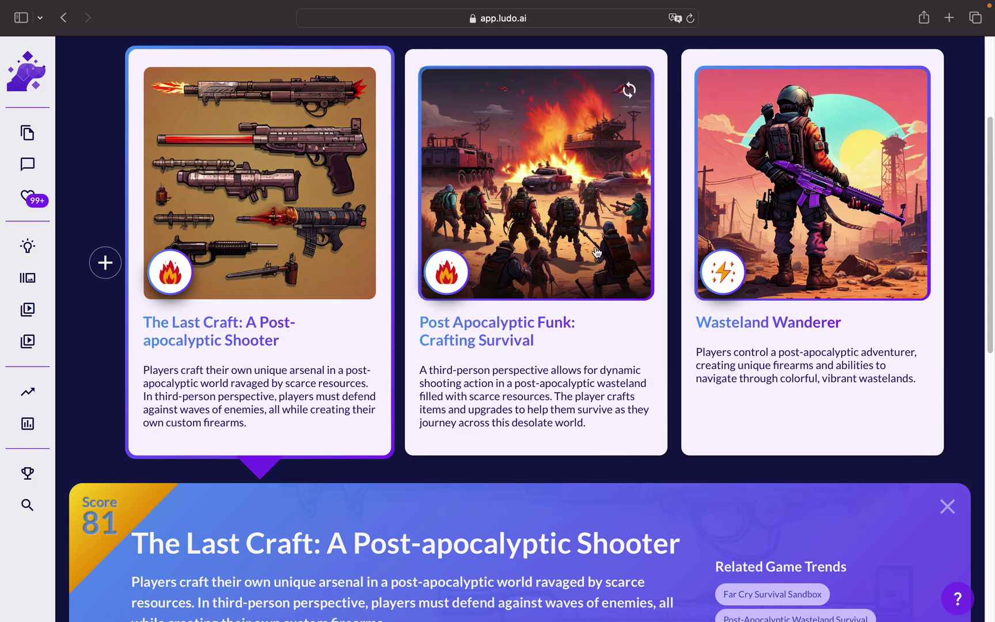
# - Review The Last Craft's details and score breakdown, then bring up the Post Apocalyptic Funk idea
pyautogui.scroll(-5, 182, 439)
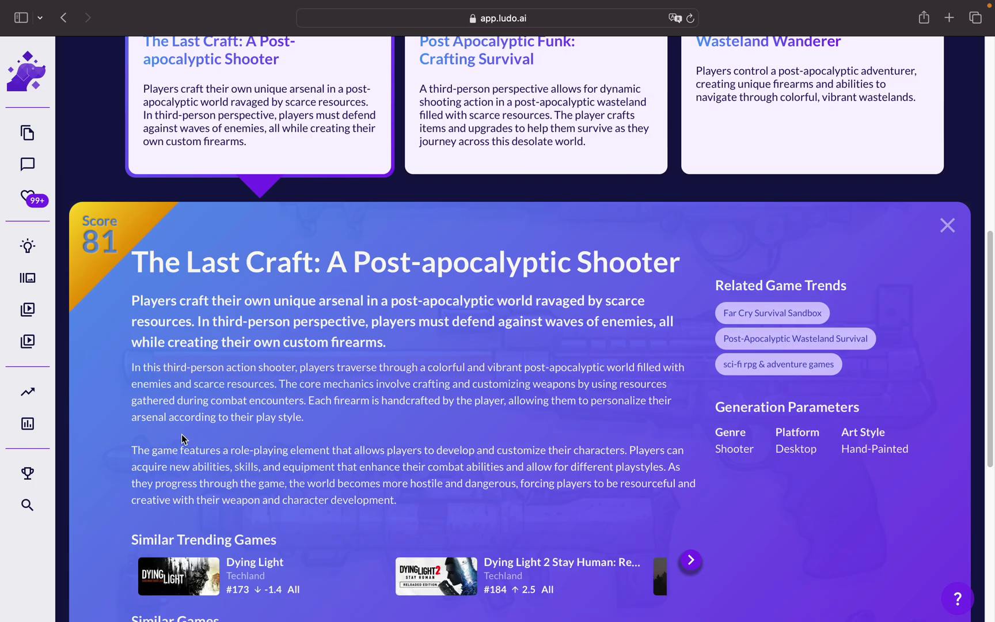
pyautogui.scroll(-2, 182, 439)
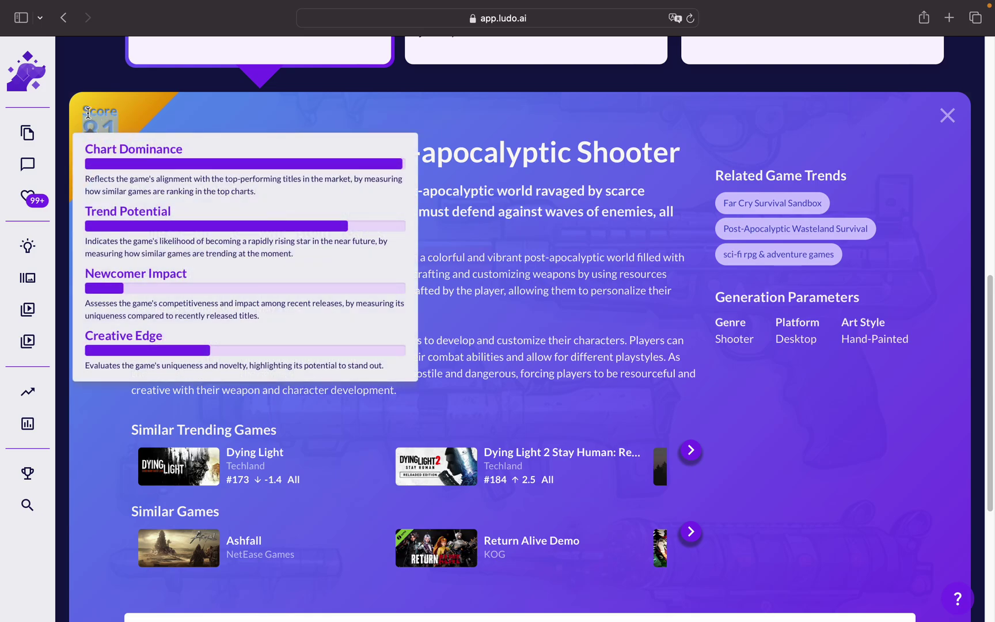
pyautogui.moveTo(31, 300)
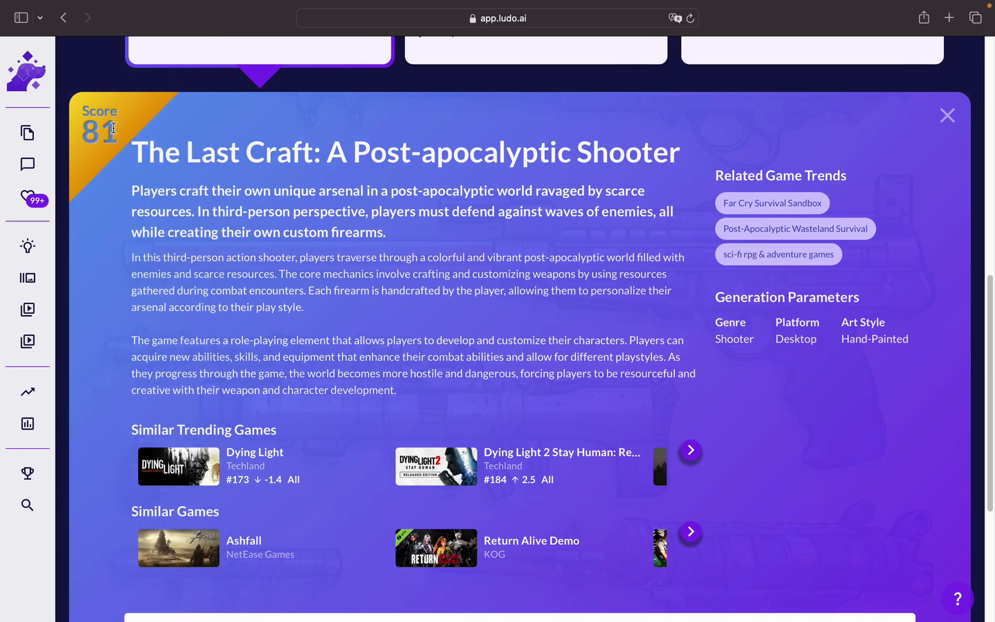
pyautogui.scroll(5, 151, 167)
pyautogui.scroll(-8, 227, 329)
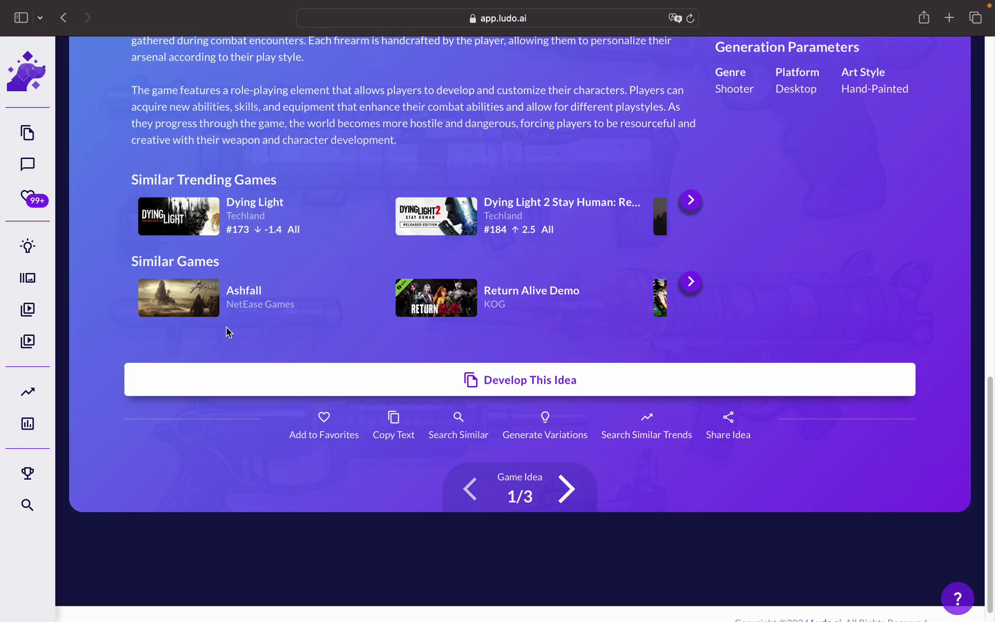
pyautogui.scroll(5, 227, 329)
pyautogui.moveTo(107, 172)
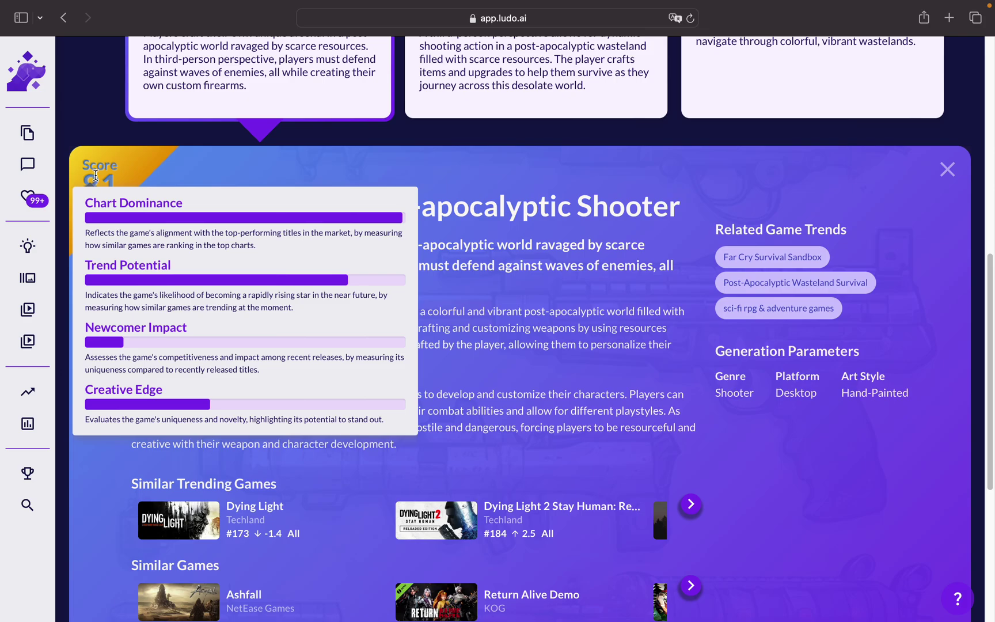
pyautogui.scroll(7, 254, 235)
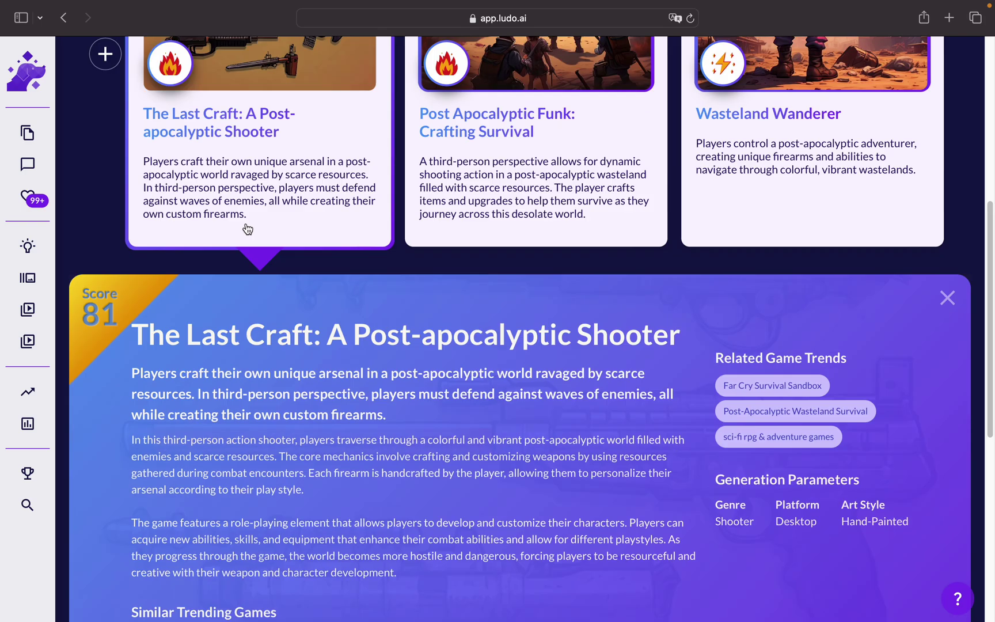
pyautogui.click(454, 325)
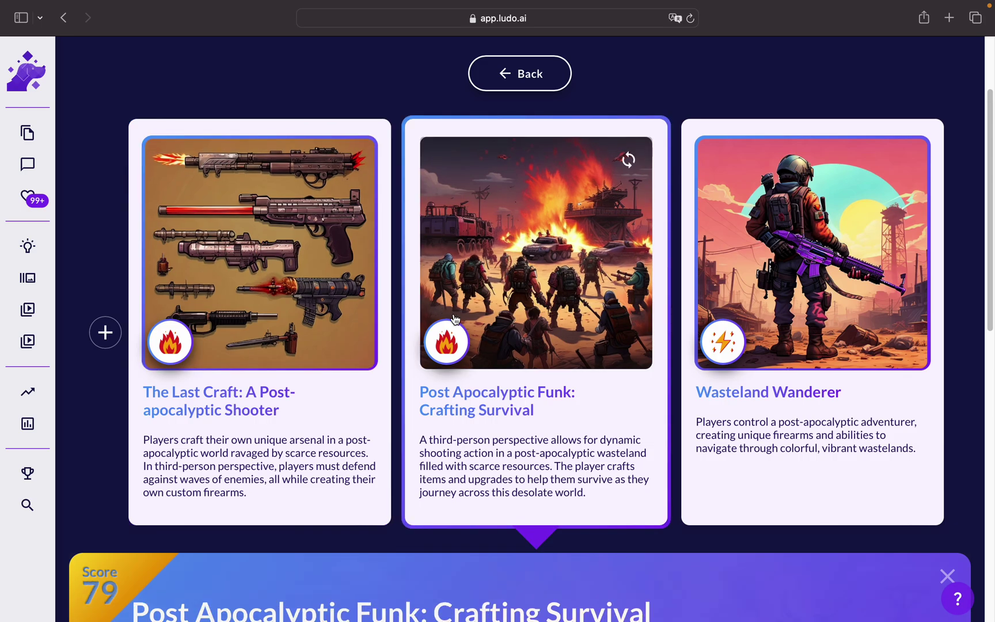
pyautogui.scroll(-5, 465, 353)
pyautogui.scroll(5, 661, 262)
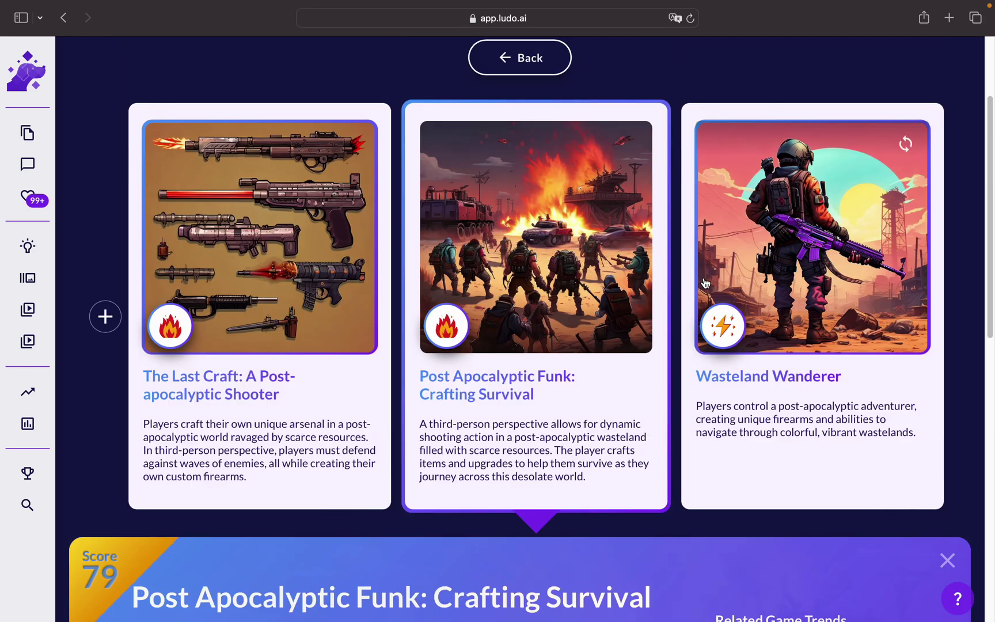
pyautogui.scroll(-7, 673, 267)
pyautogui.scroll(-3, 633, 305)
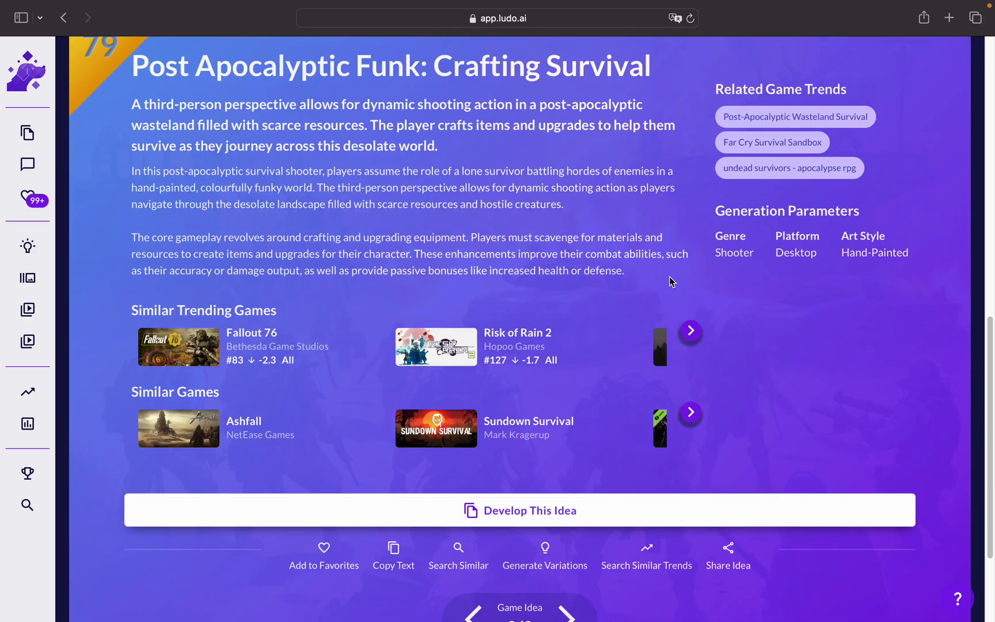
pyautogui.scroll(4, 604, 461)
pyautogui.scroll(-3, 620, 495)
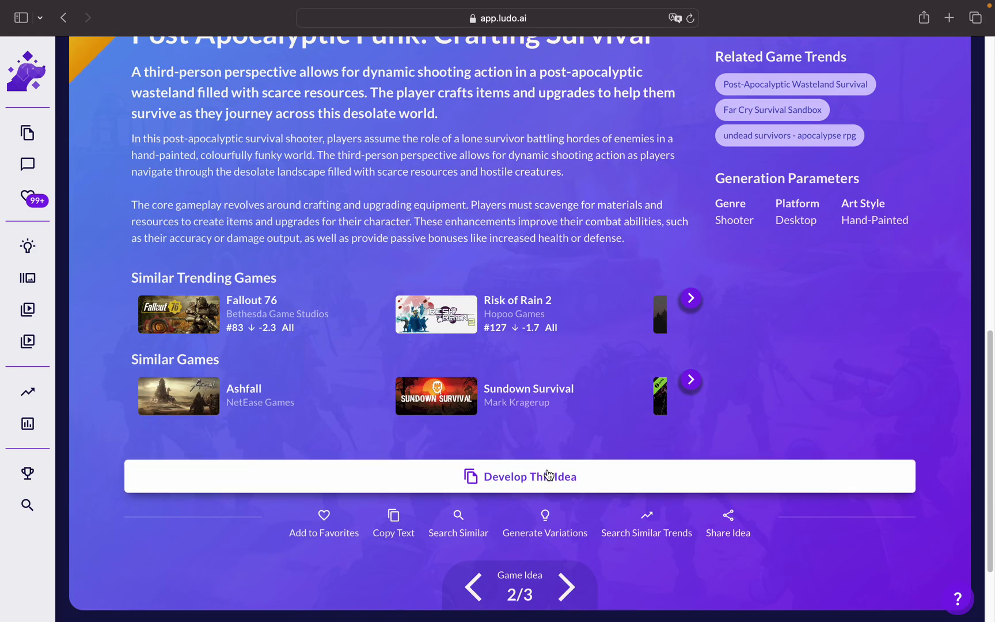
pyautogui.moveTo(35, 133)
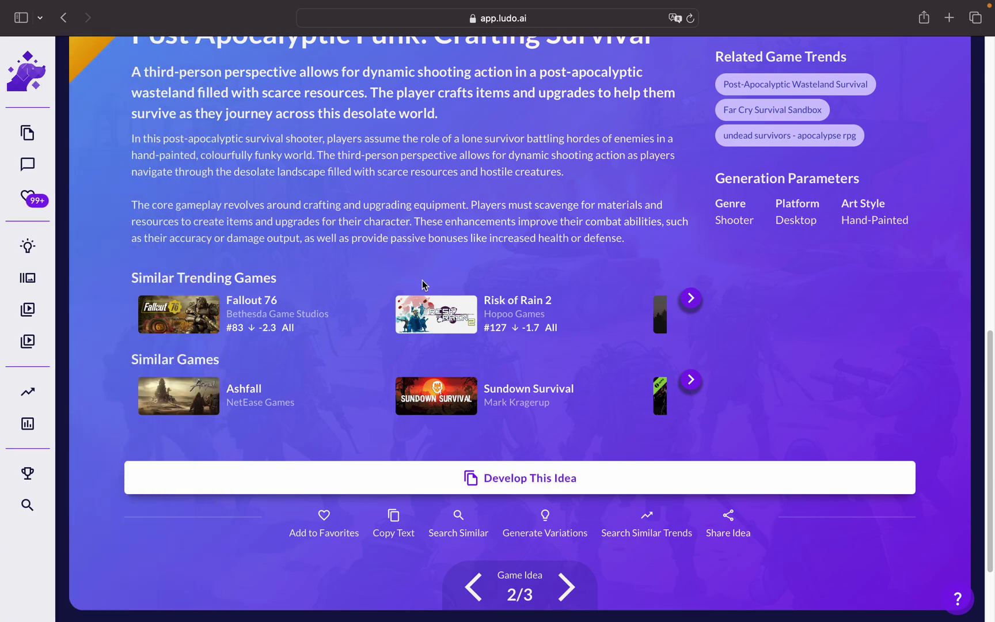
pyautogui.scroll(10, 451, 198)
pyautogui.scroll(-10, 451, 198)
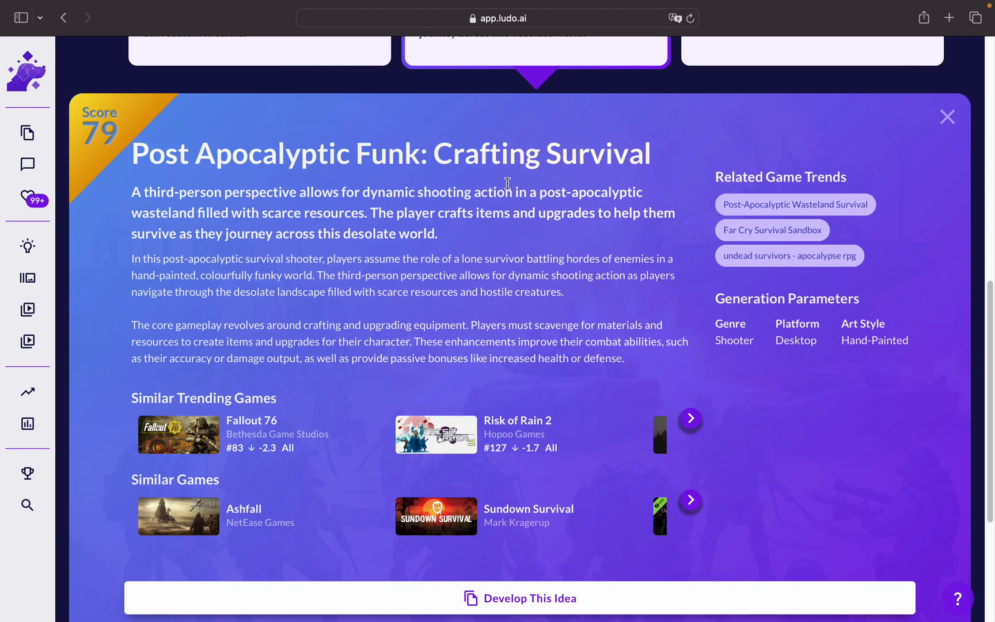
# - Develop Post Apocalyptic Funk and browse concept templates from Default (0 credits) to Essential (2.5)
pyautogui.click(539, 468)
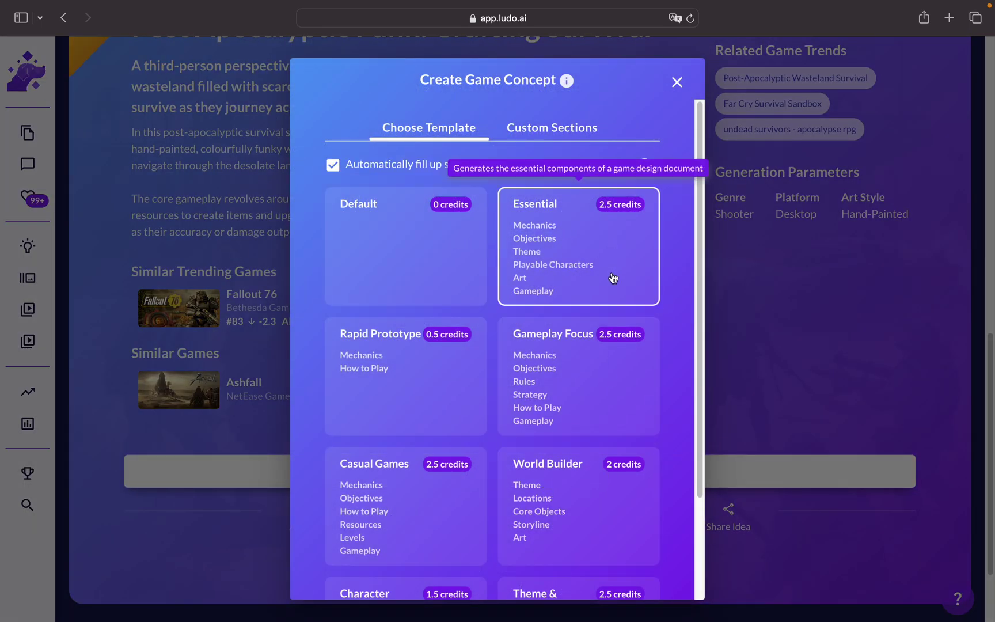
pyautogui.scroll(-3, 507, 391)
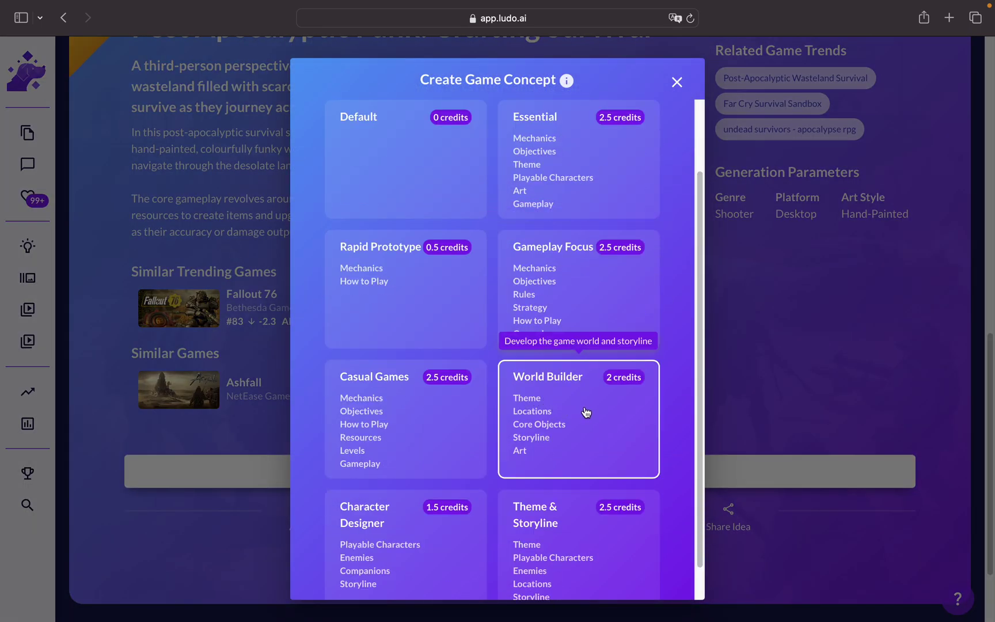
pyautogui.scroll(-1, 562, 417)
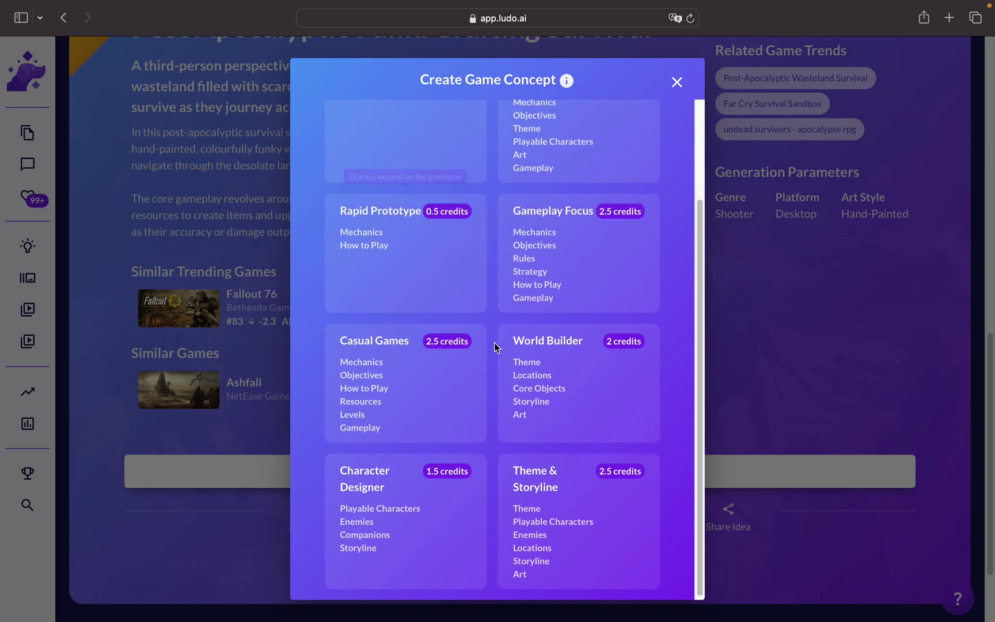
pyautogui.scroll(1, 495, 342)
pyautogui.scroll(1, 572, 199)
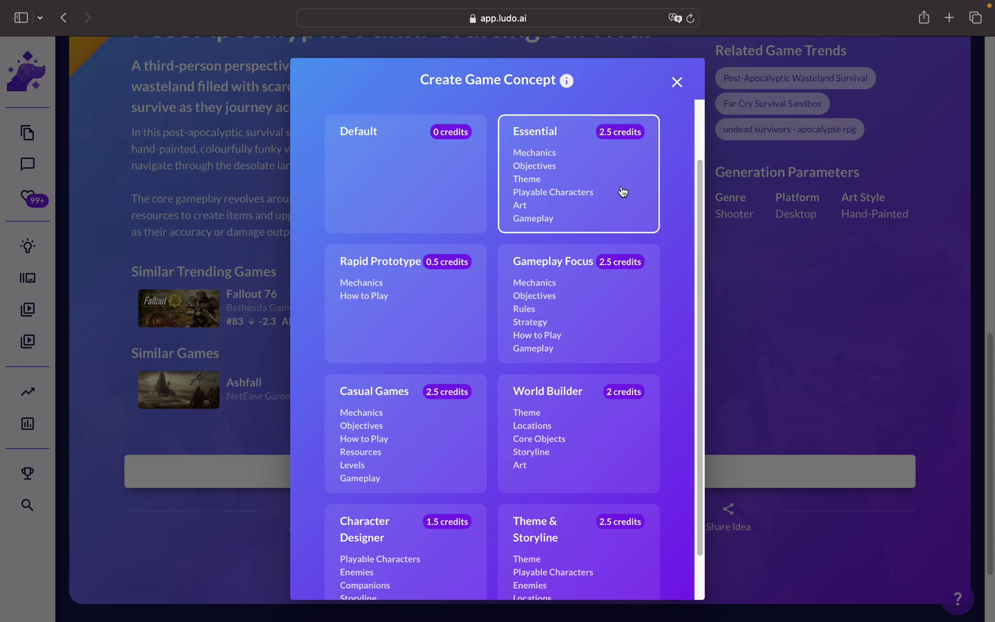
pyautogui.scroll(-2, 633, 224)
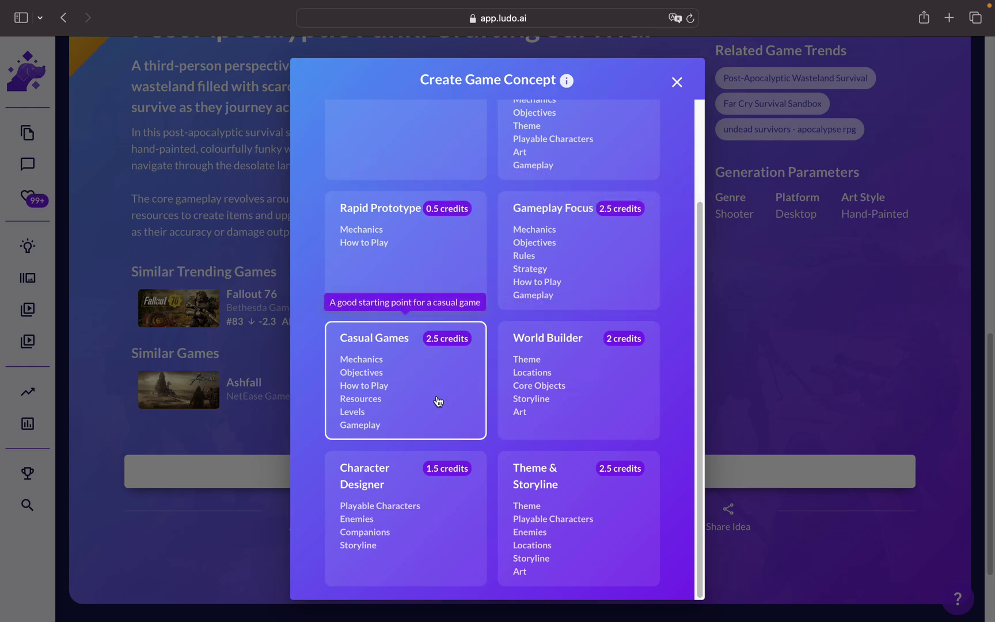
pyautogui.scroll(2, 566, 444)
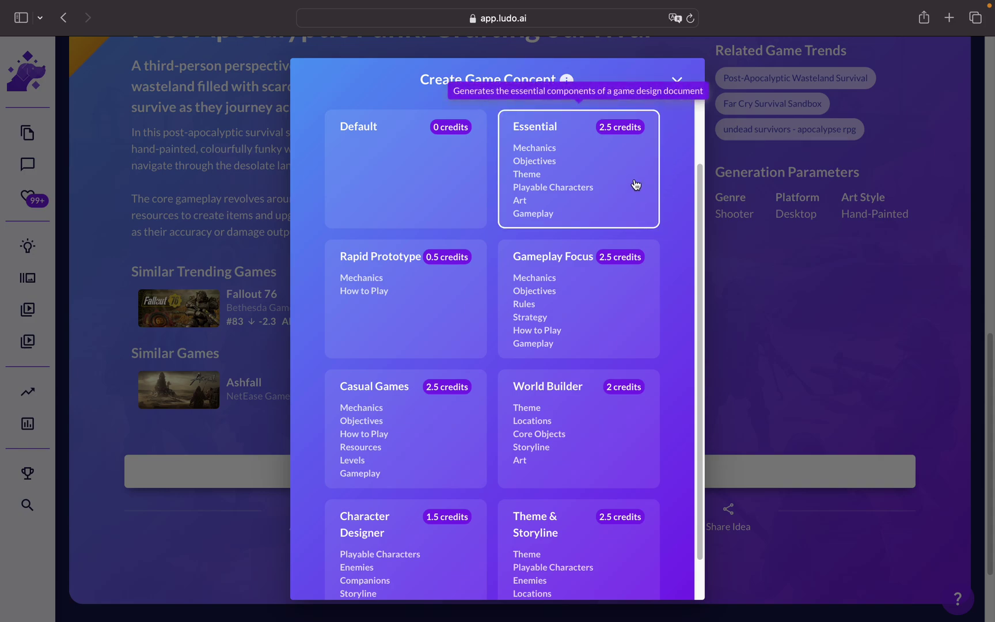
pyautogui.scroll(-2, 639, 201)
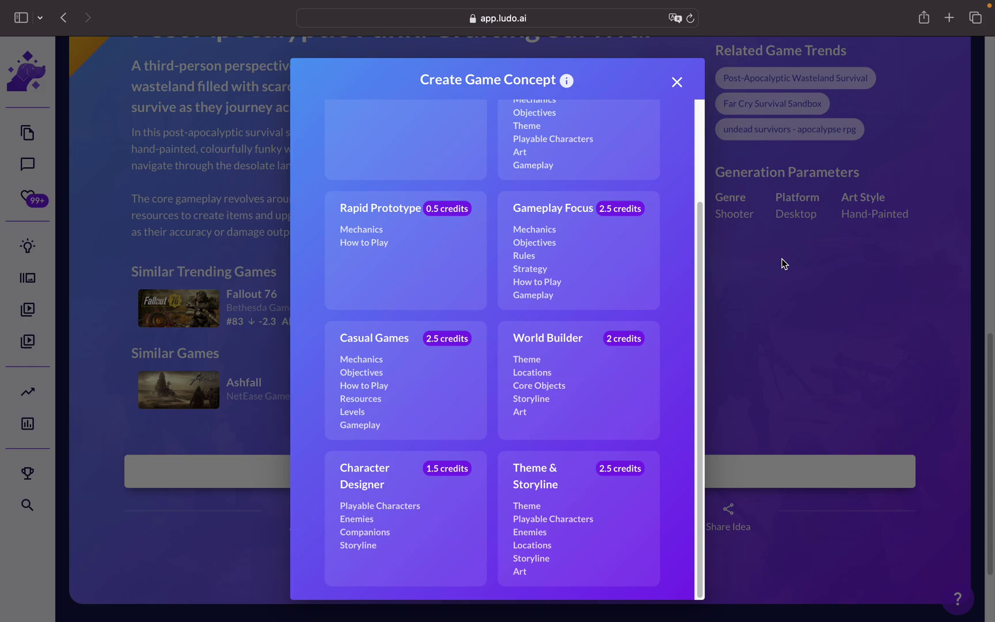
pyautogui.scroll(3, 679, 247)
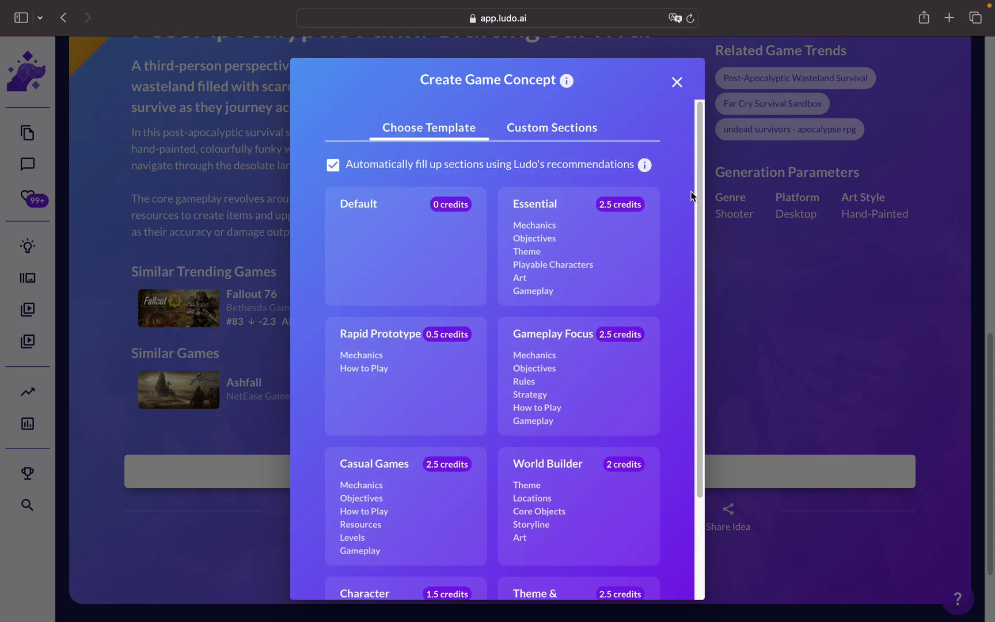